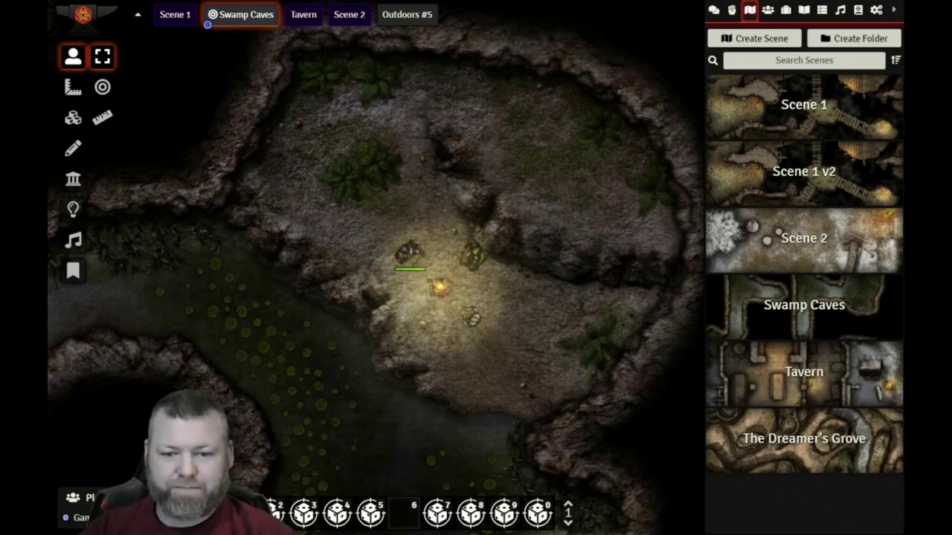
- Compare the vision of the Noble, lower and right tokens, ending with the Noble selected
click(408, 256)
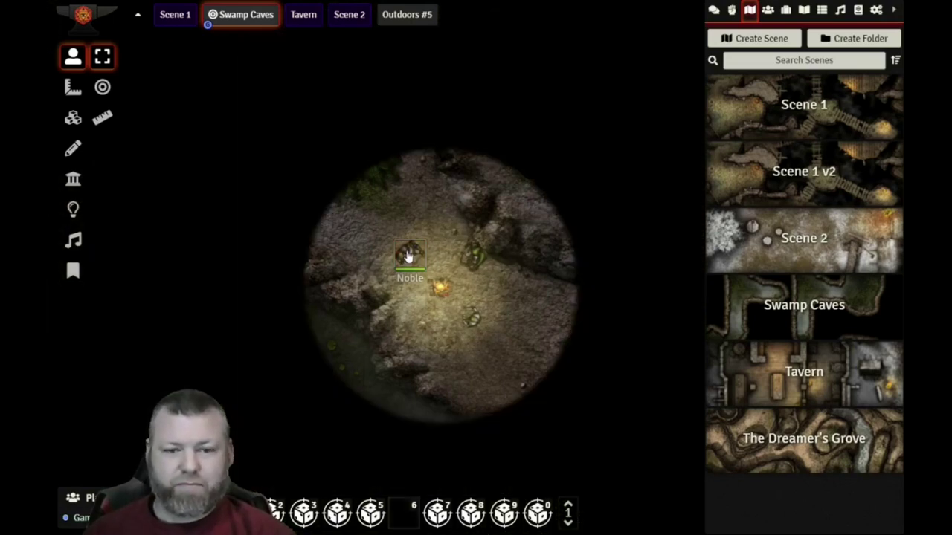
click(504, 377)
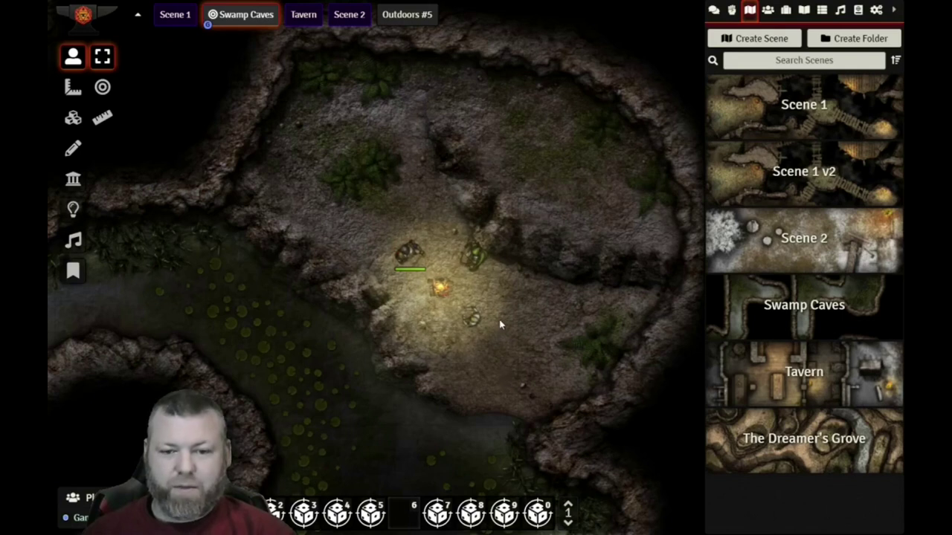
click(475, 322)
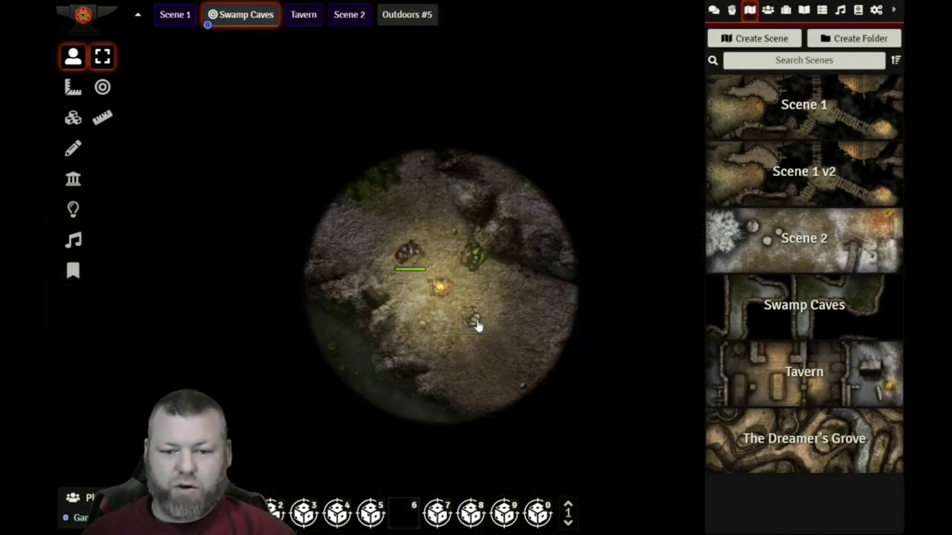
click(470, 260)
click(410, 255)
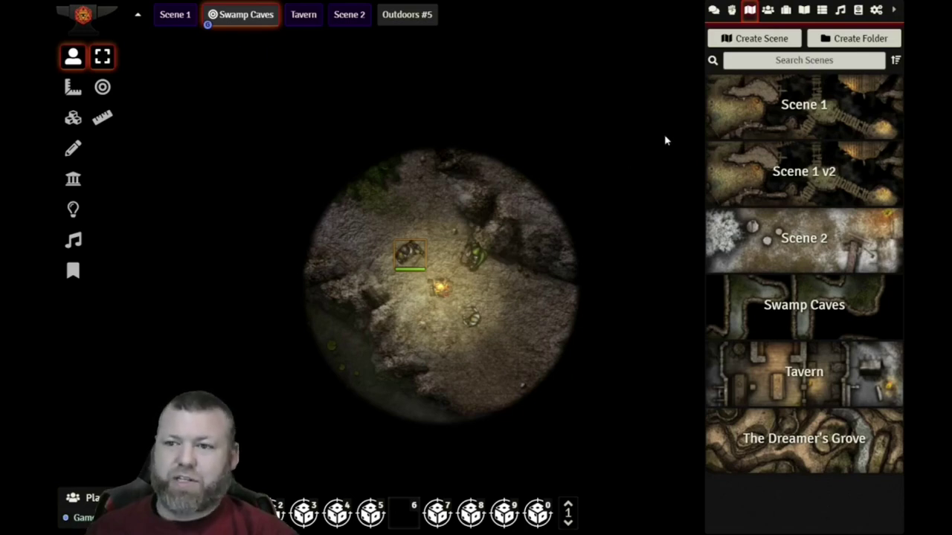
- Enable Left-Click to Release Objects in the core settings, then deselect the token on empty map
click(877, 11)
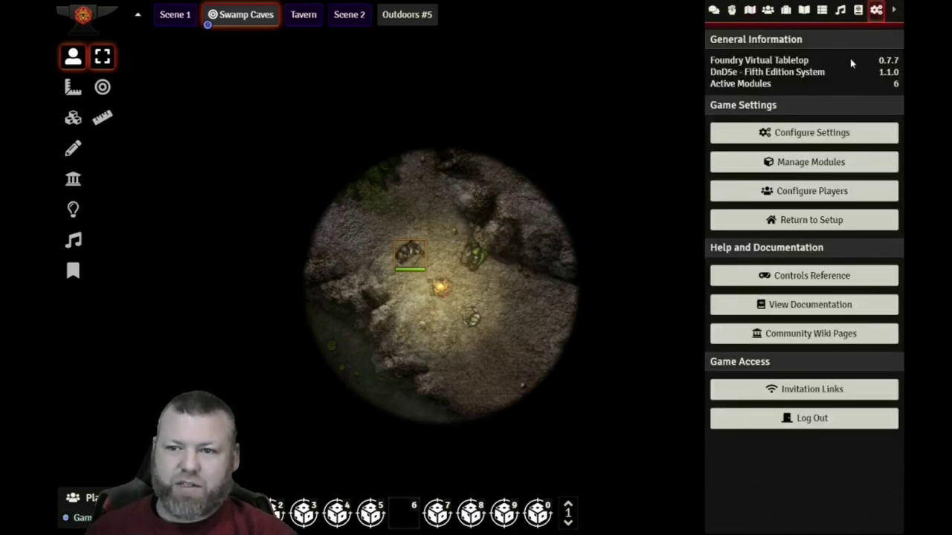
click(812, 133)
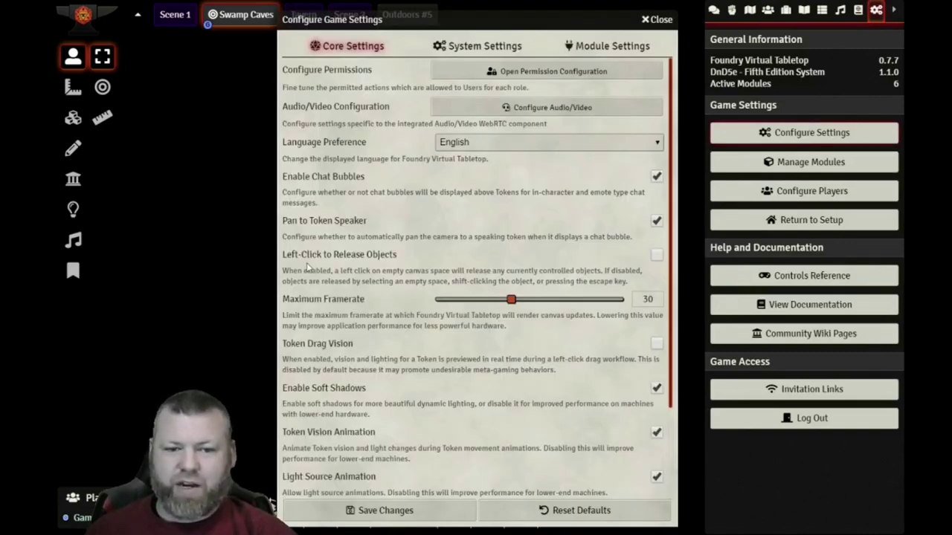
click(656, 255)
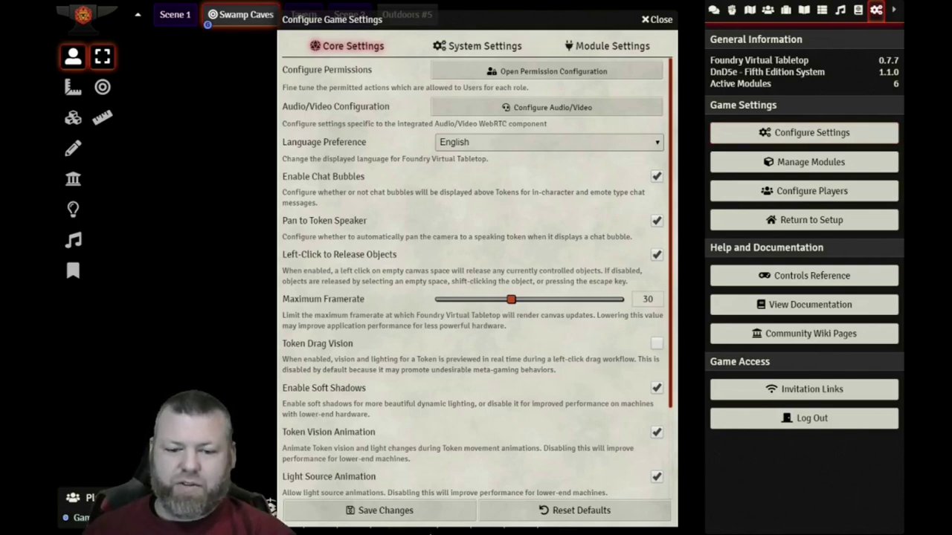
click(399, 513)
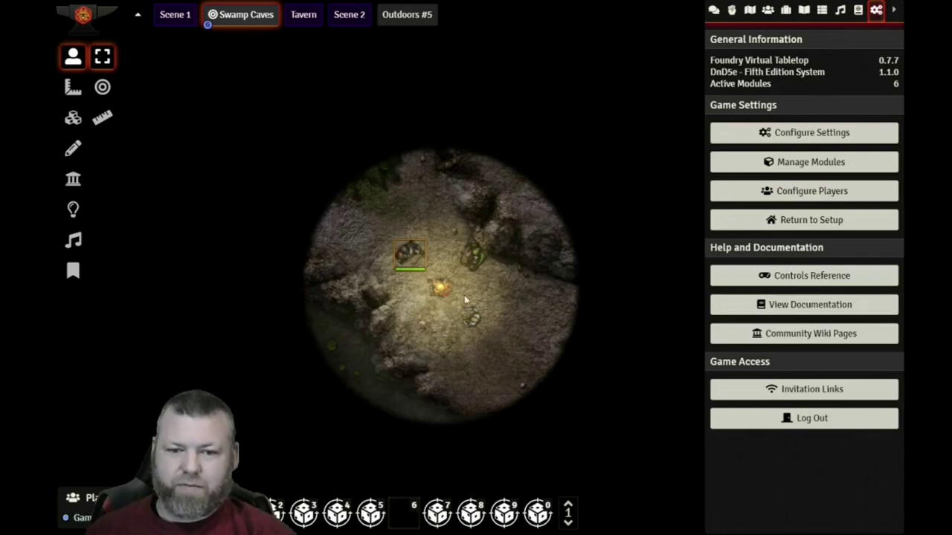
click(367, 330)
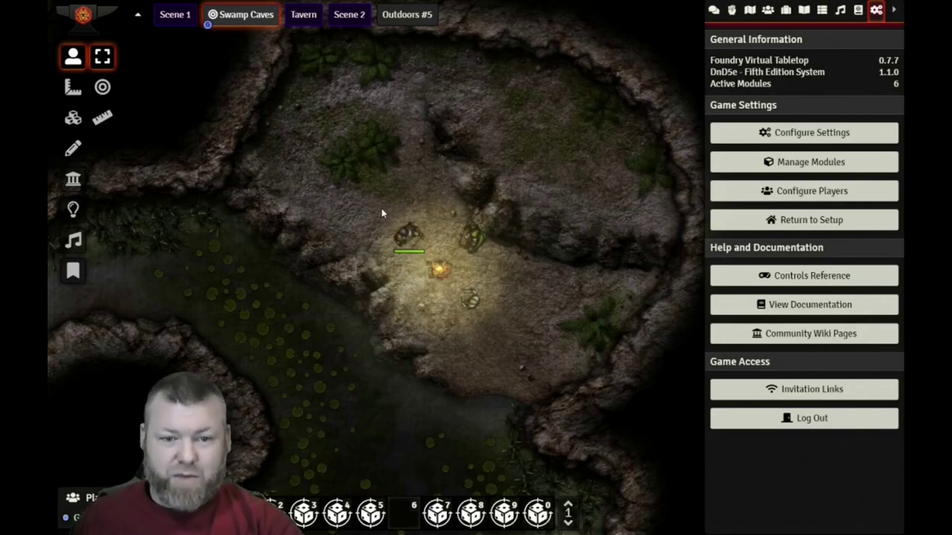
- Ping a spot on the Swamp Caves map and preview the goblin token's vision
click(371, 151)
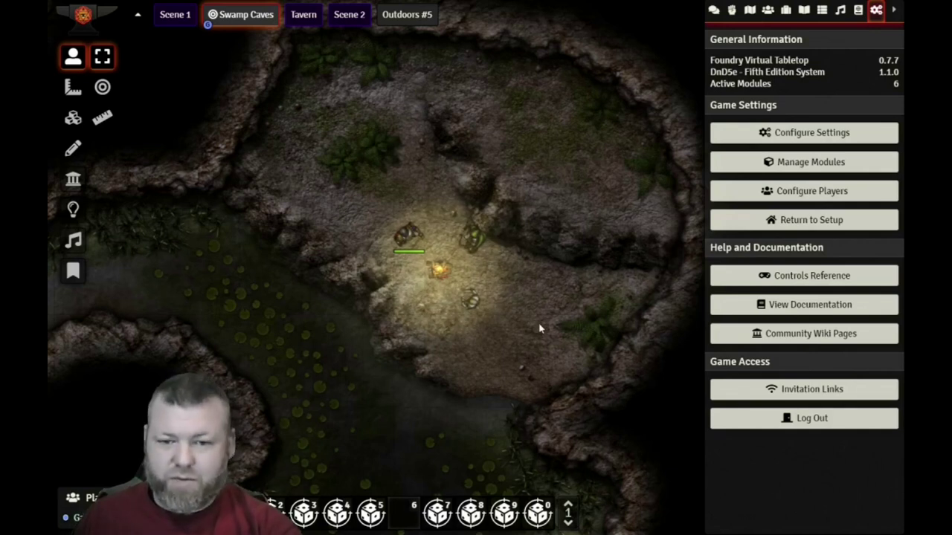
click(473, 243)
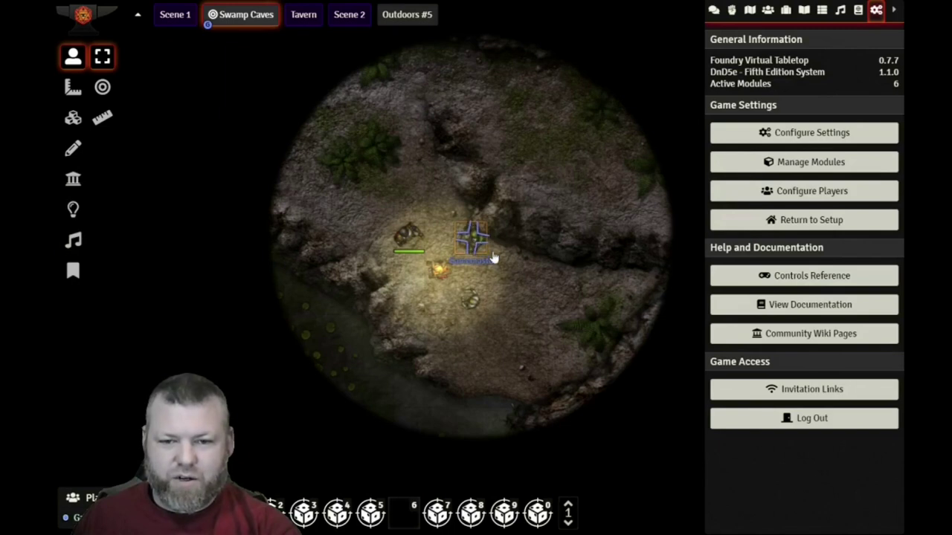
click(555, 322)
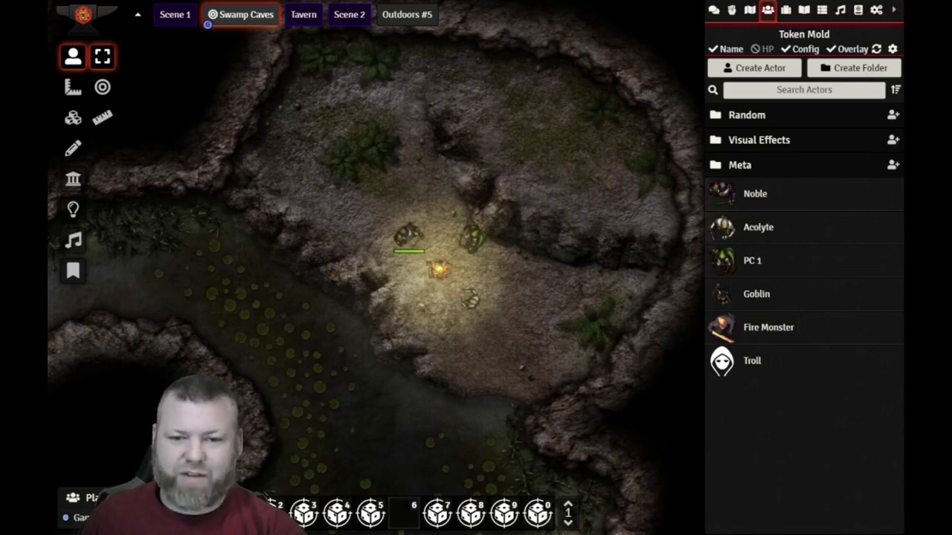
- Bring up the chat log in the sidebar and open the Noble's actor sheet
scroll(509, 275, up, 1)
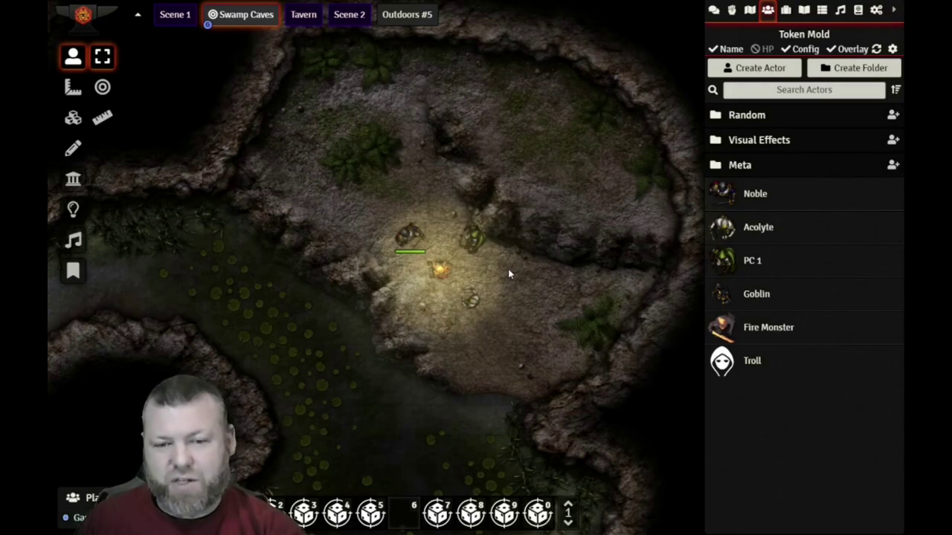
click(714, 10)
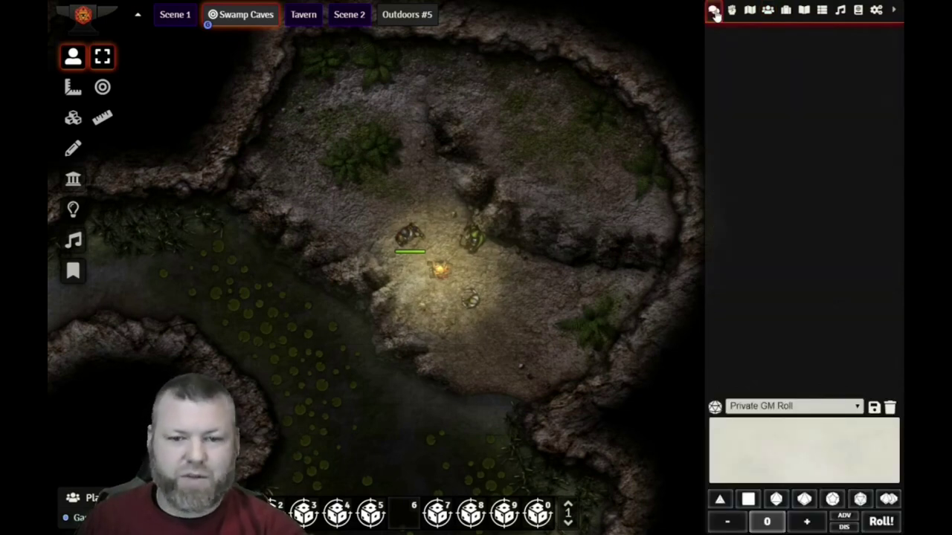
scroll(343, 344, up, 1)
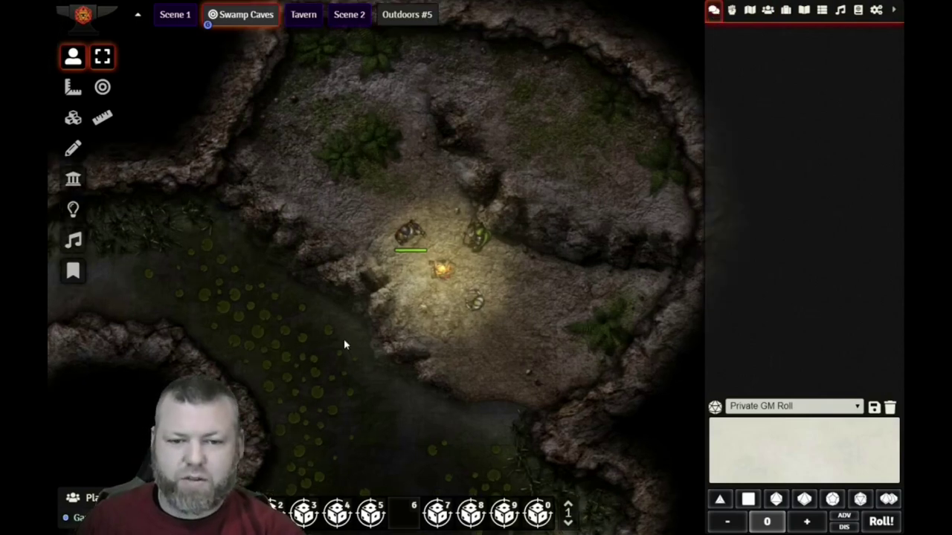
double_click(414, 234)
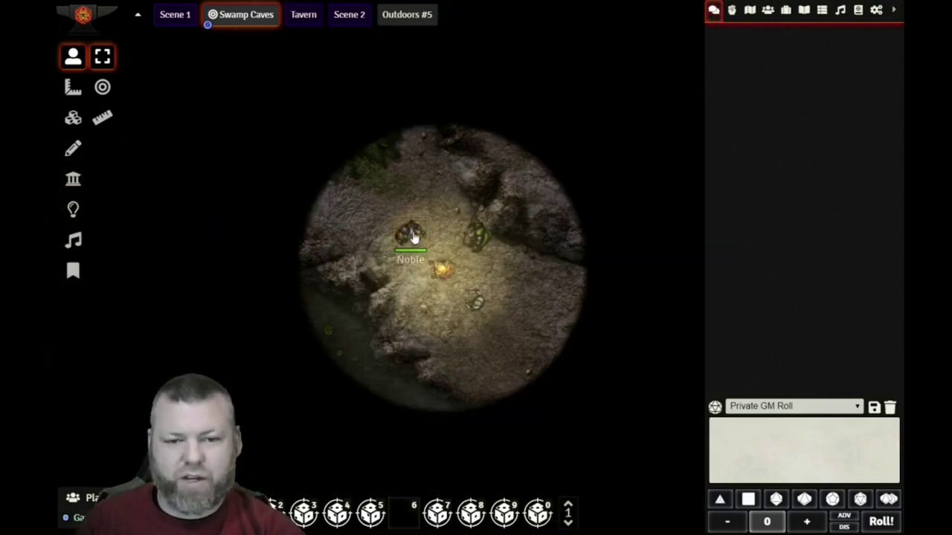
- Post the Noble's Rapier card to chat and roll its attack with disadvantage
click(408, 186)
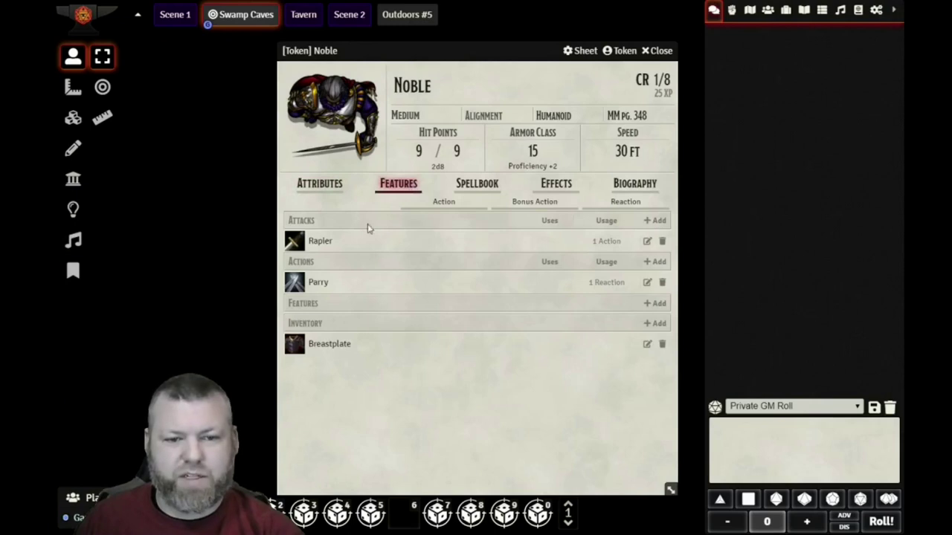
click(295, 242)
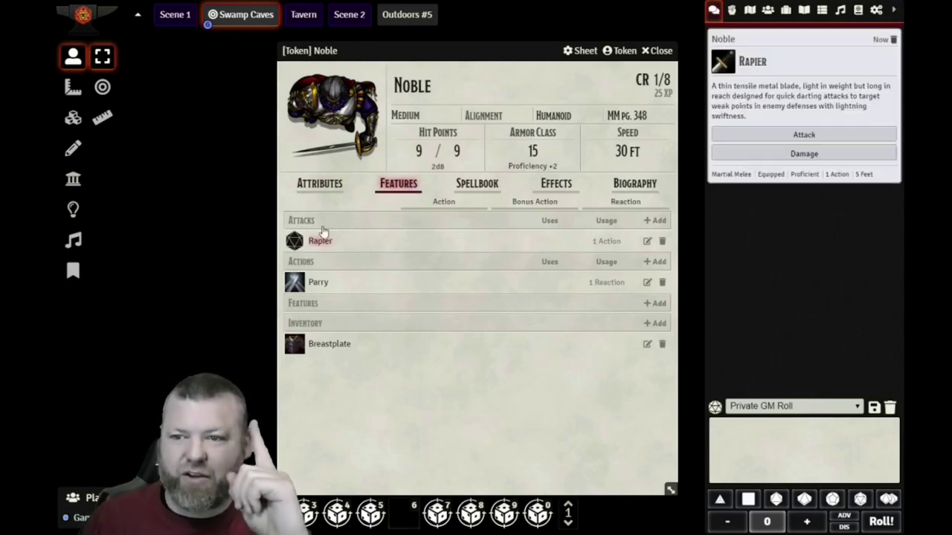
click(798, 139)
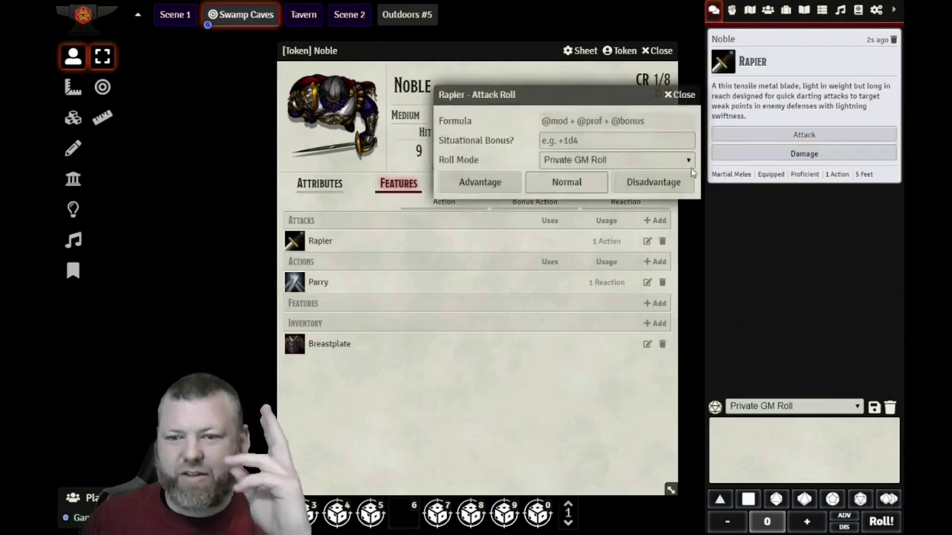
click(644, 186)
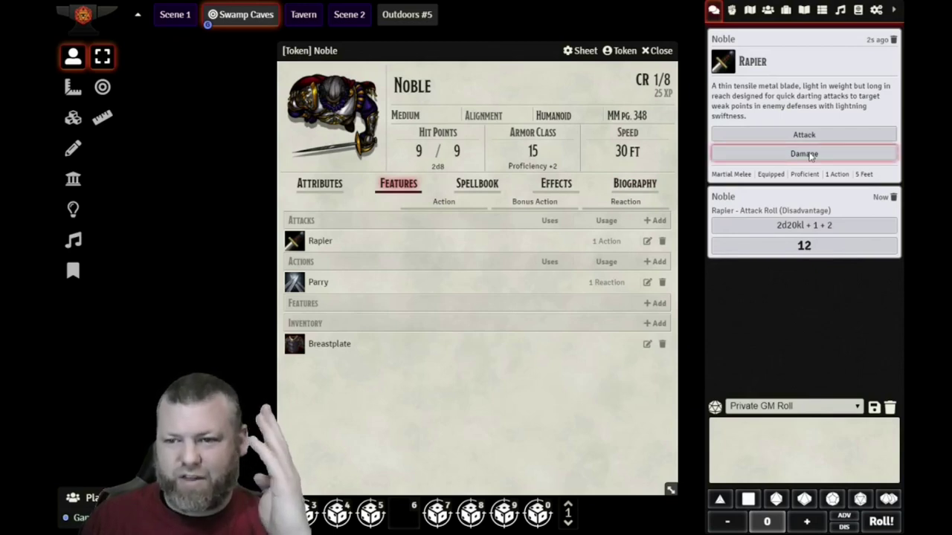
- Roll the Rapier's piercing damage as a critical hit
click(811, 155)
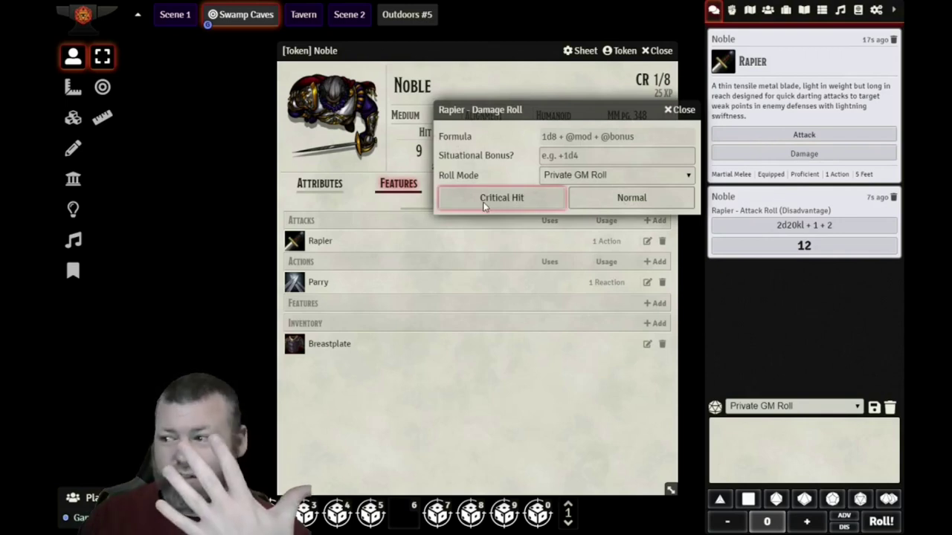
click(485, 199)
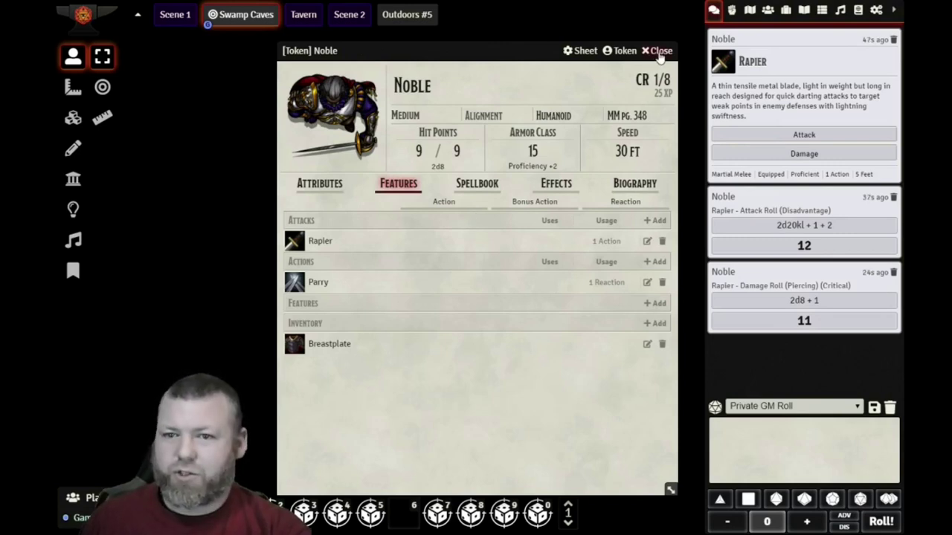
click(878, 13)
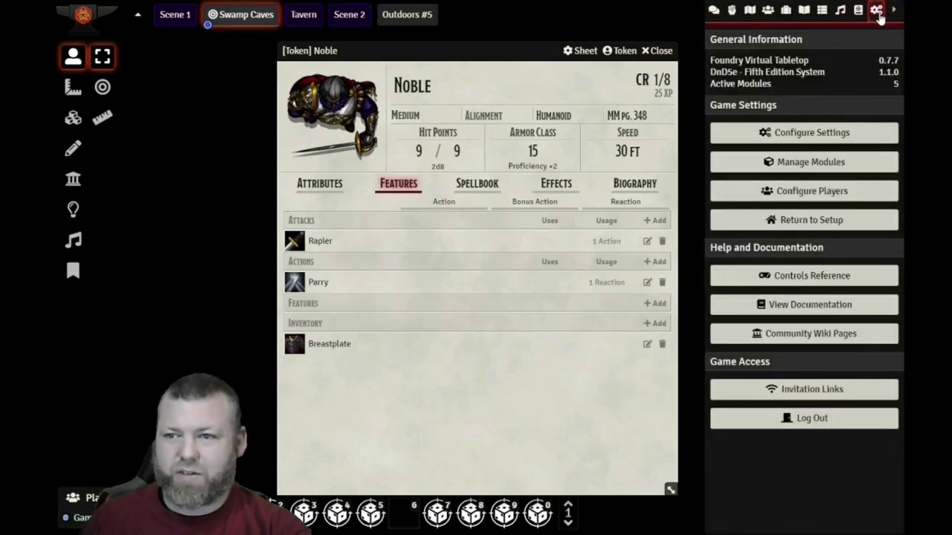
- Activate the Better Rolls for 5e module and view its Module Settings page
click(792, 161)
click(259, 142)
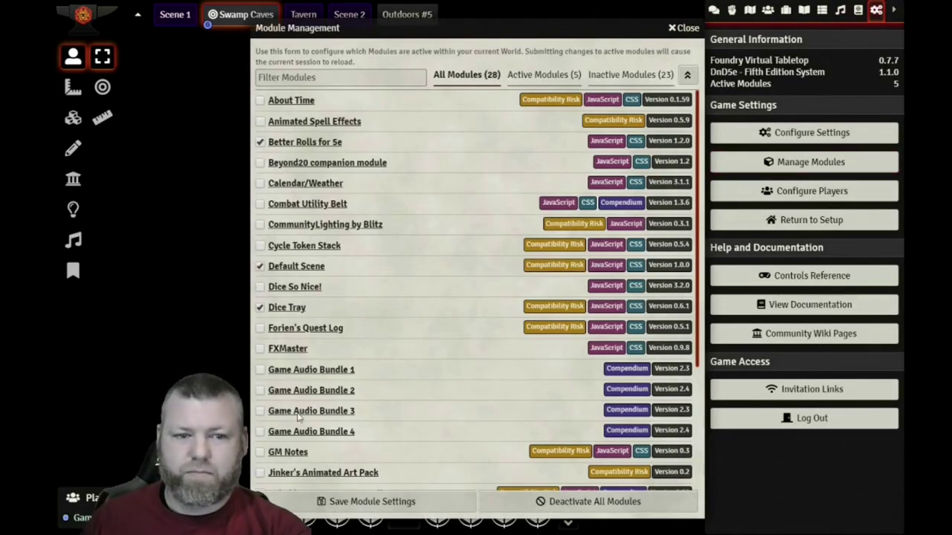
click(441, 505)
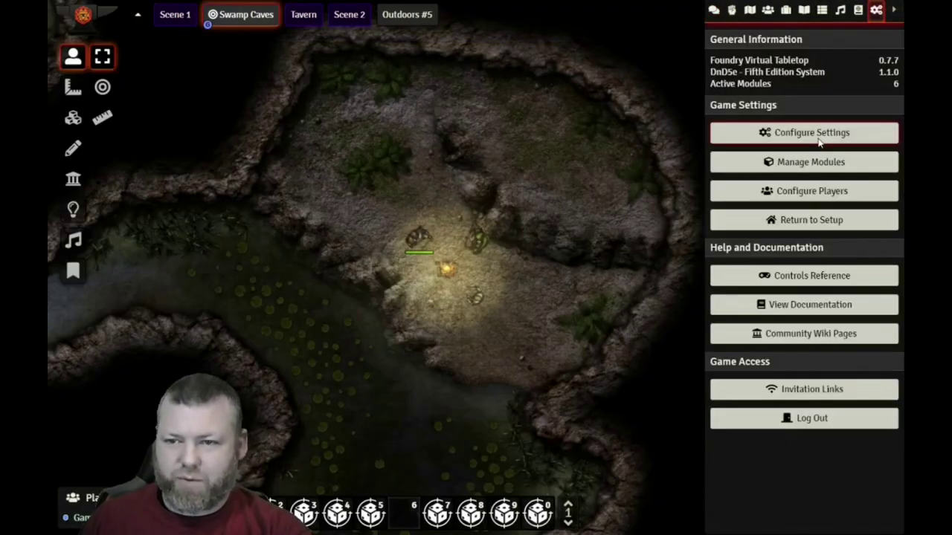
click(818, 140)
click(618, 44)
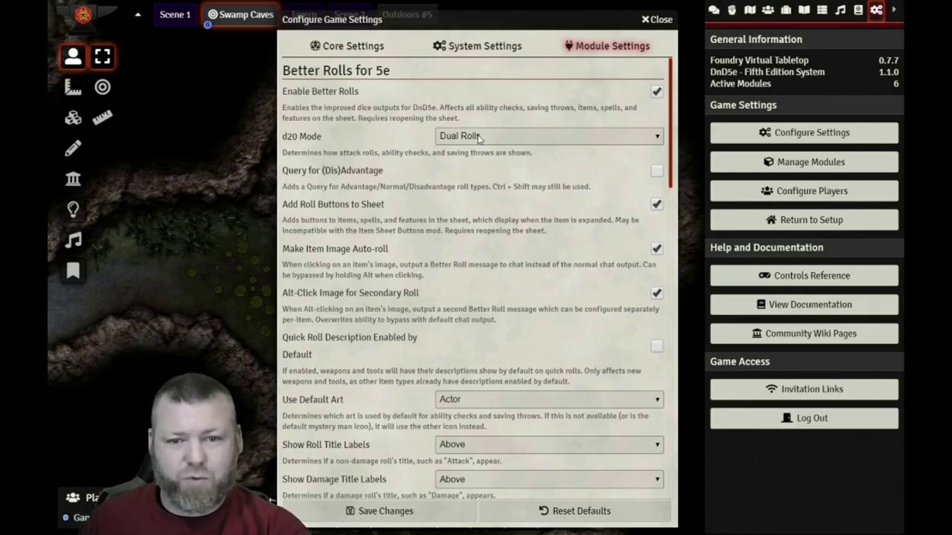
- Keep Critical Damage as Roll Critical Damage Dice, save settings, and open the Noble's sheet
scroll(407, 166, down, 5)
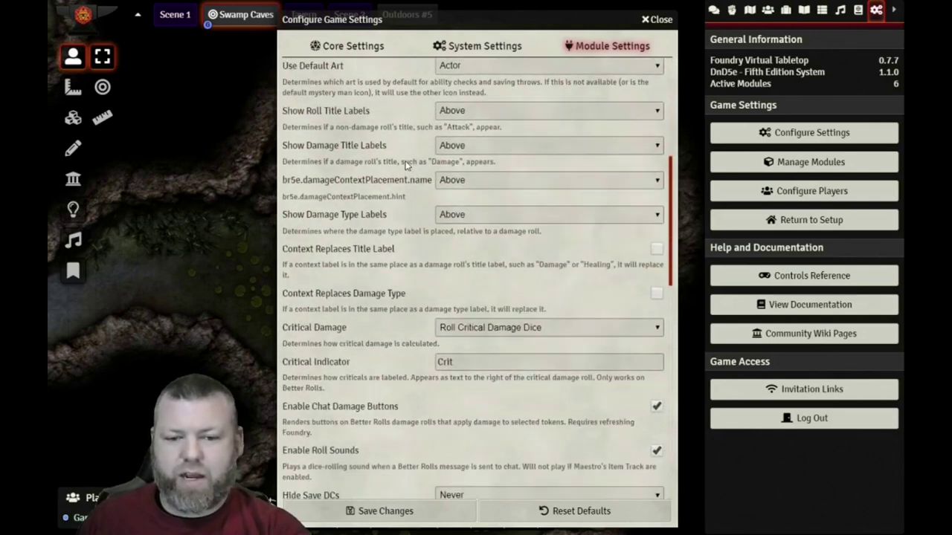
scroll(407, 165, down, 2)
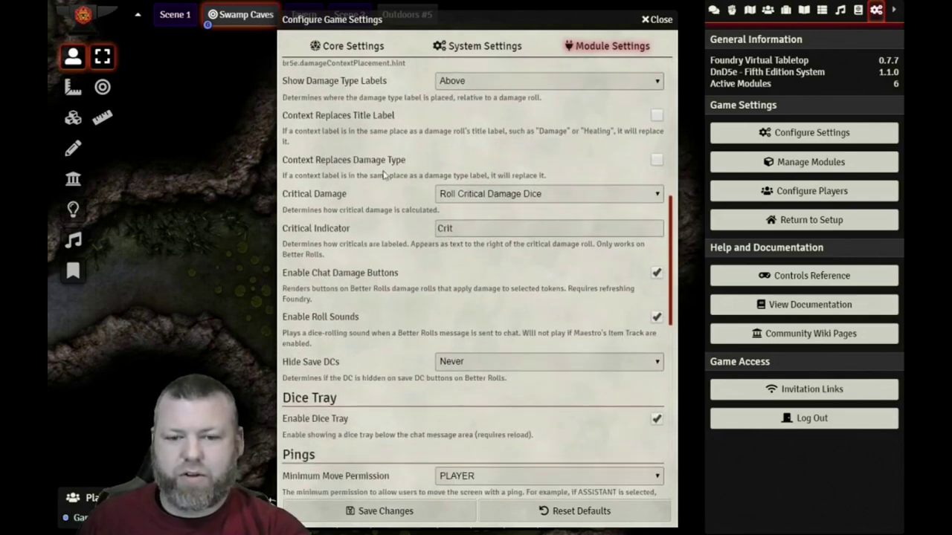
click(514, 197)
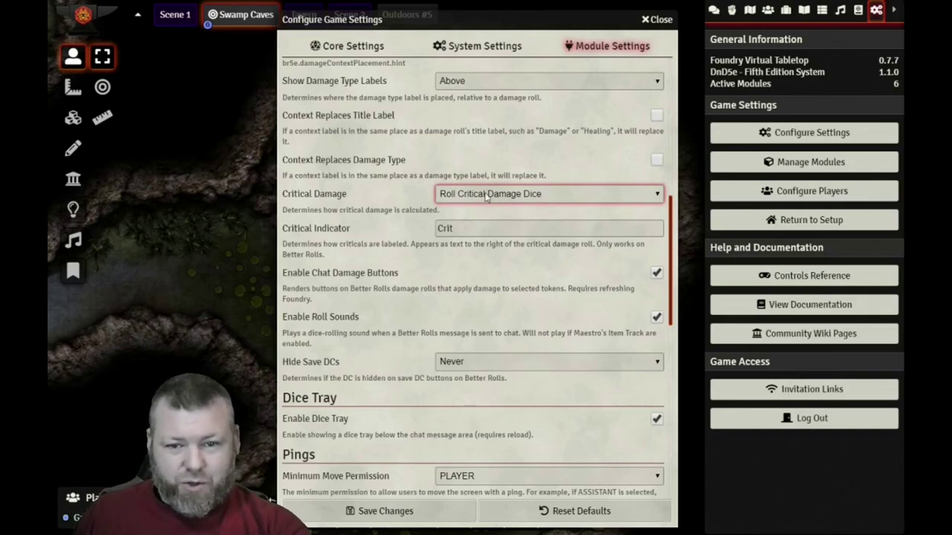
click(390, 205)
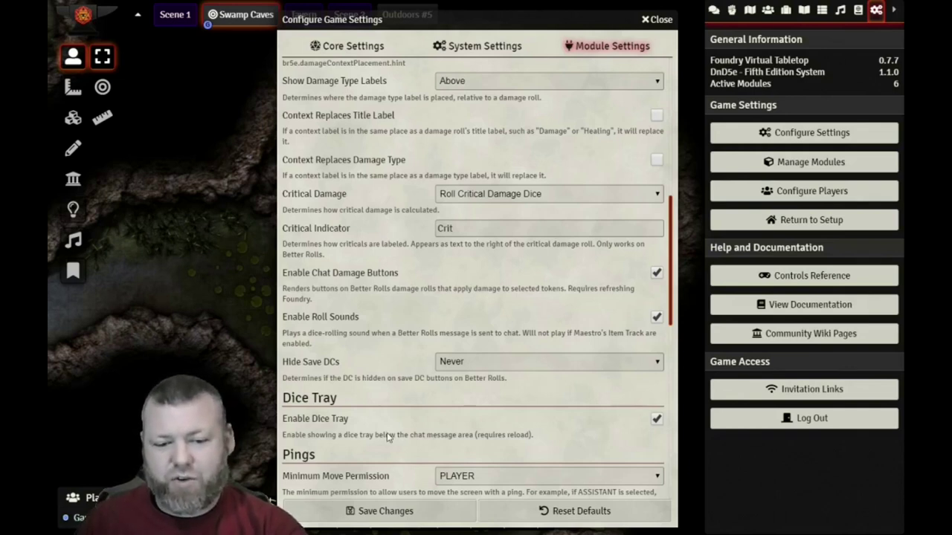
click(372, 512)
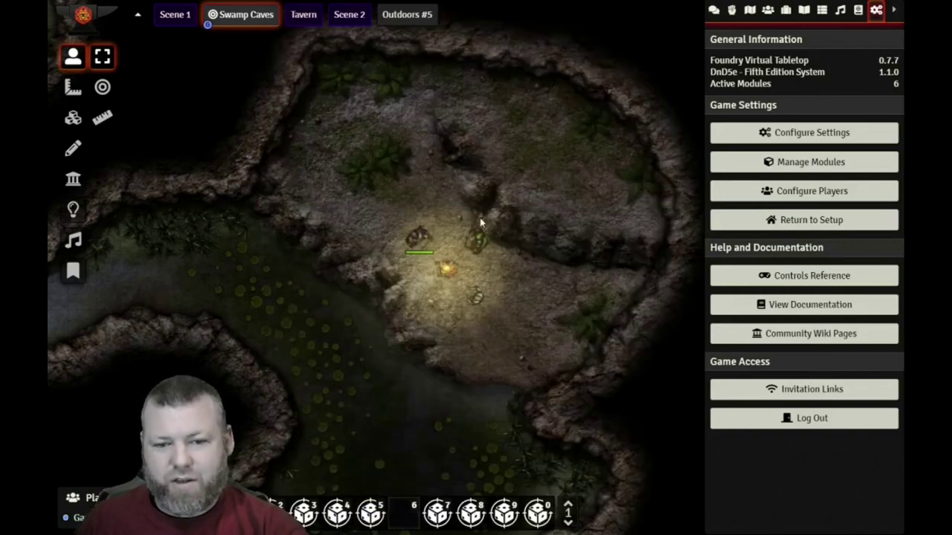
double_click(418, 238)
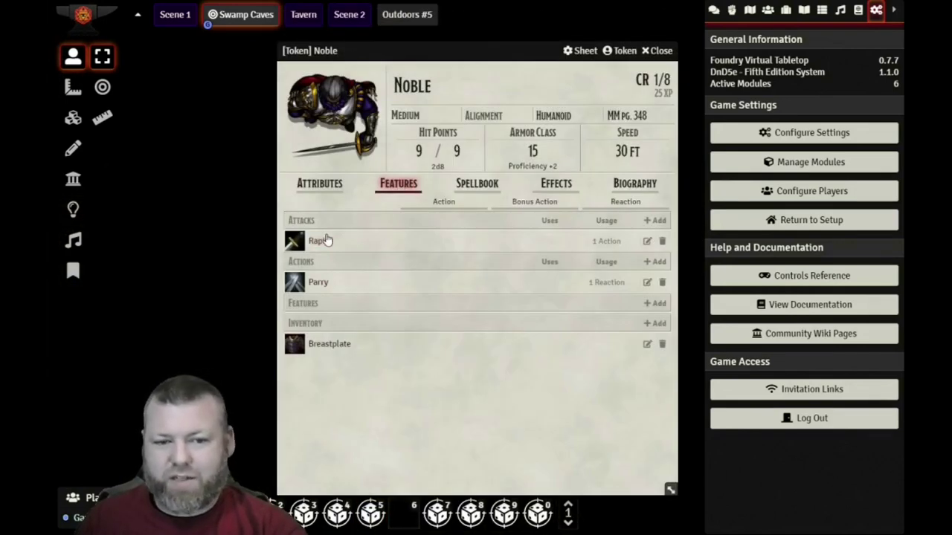